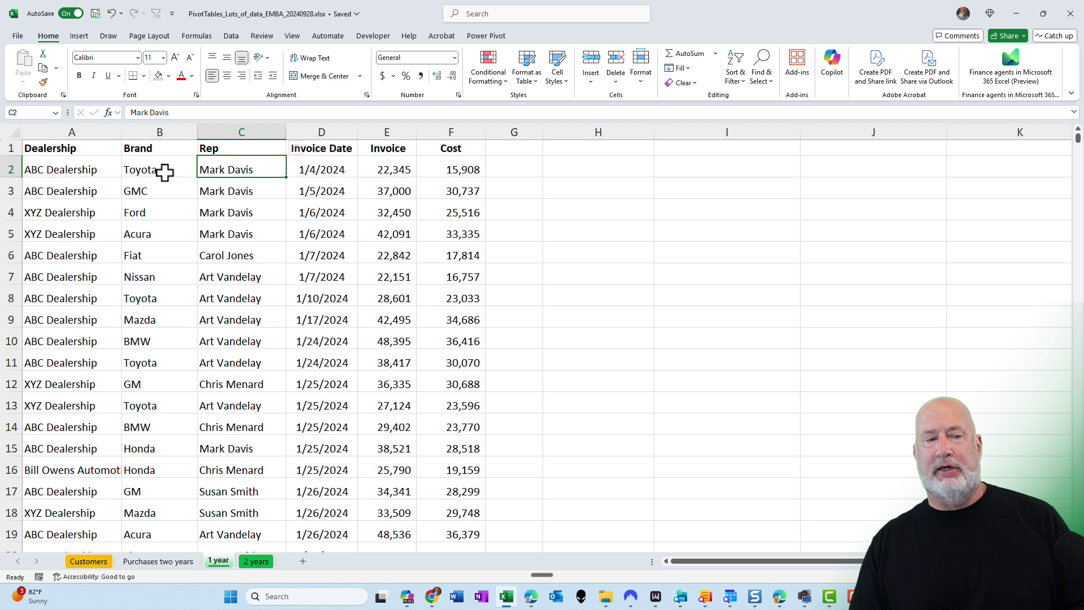
List the distinct car brands in H2 with a =UNIQUE formula over the Brand column
click(164, 173)
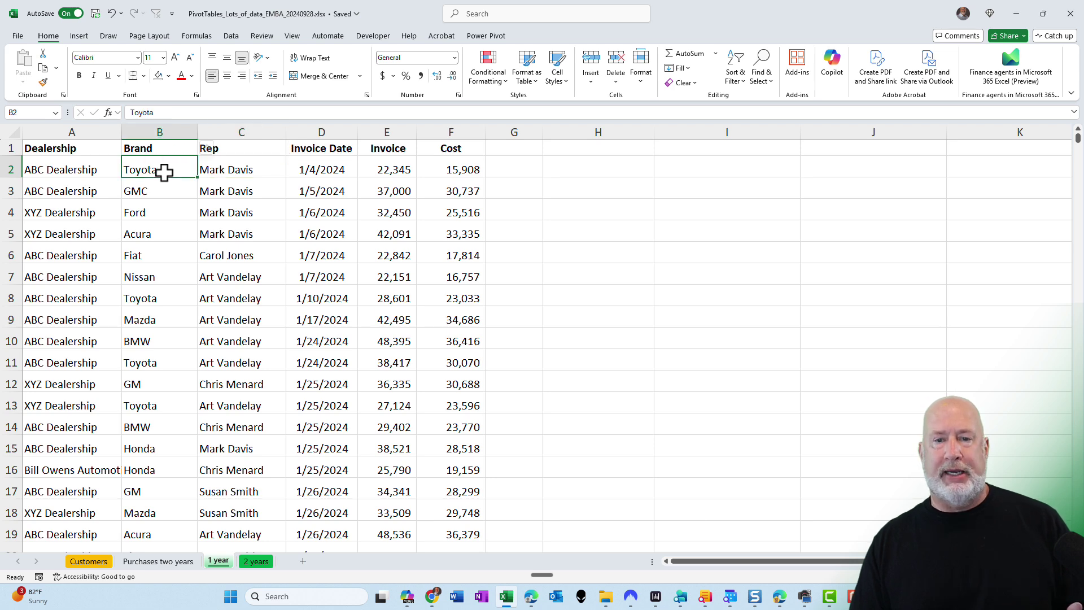
click(582, 172)
text(=uniq)
key(Tab)
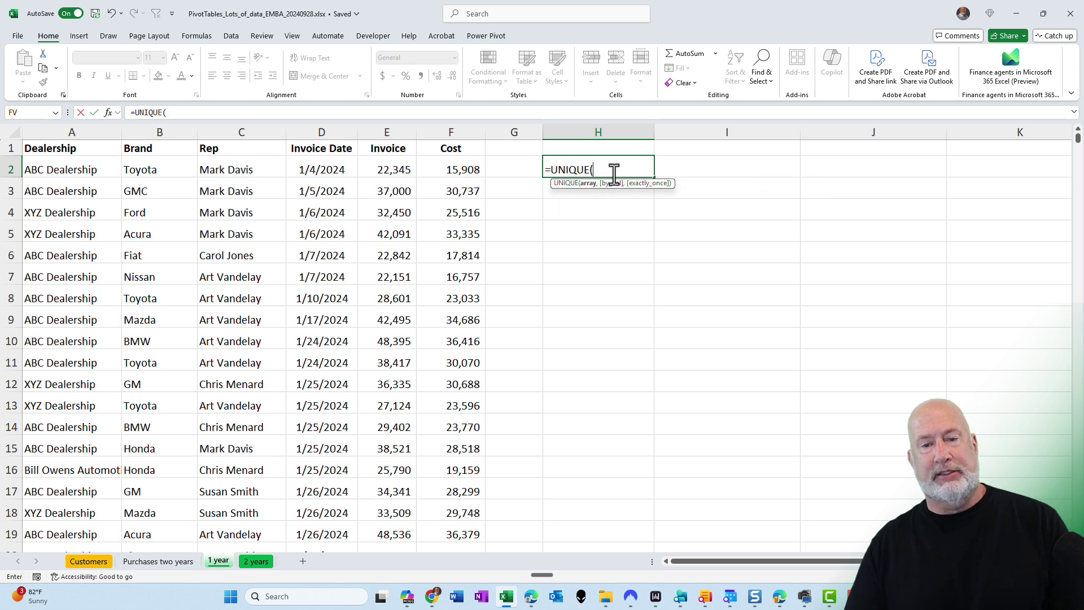
click(153, 164)
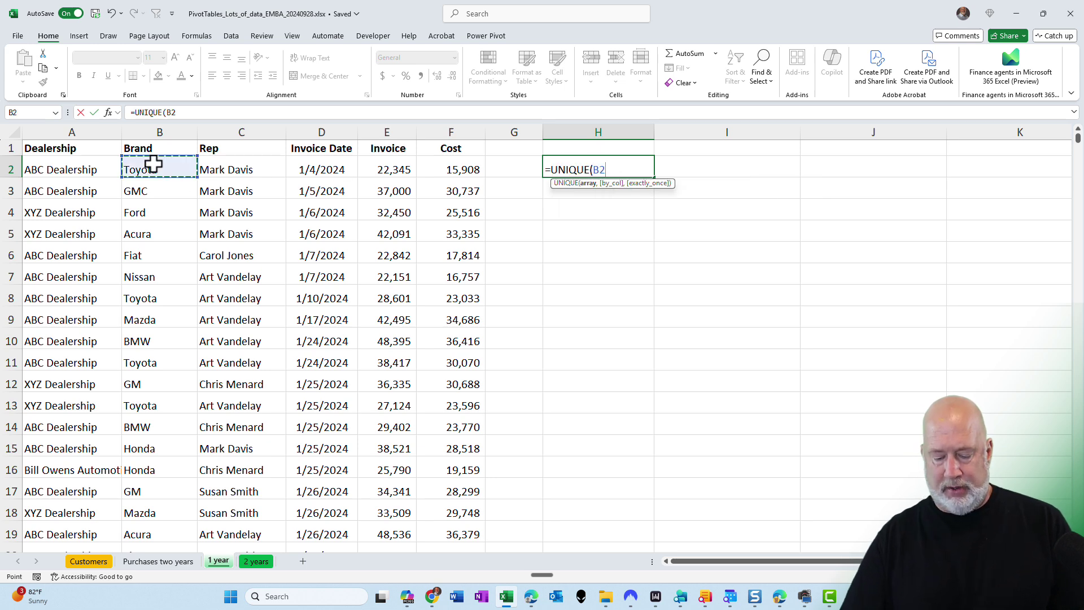
key(ctrl+shift+Down)
key(Return)
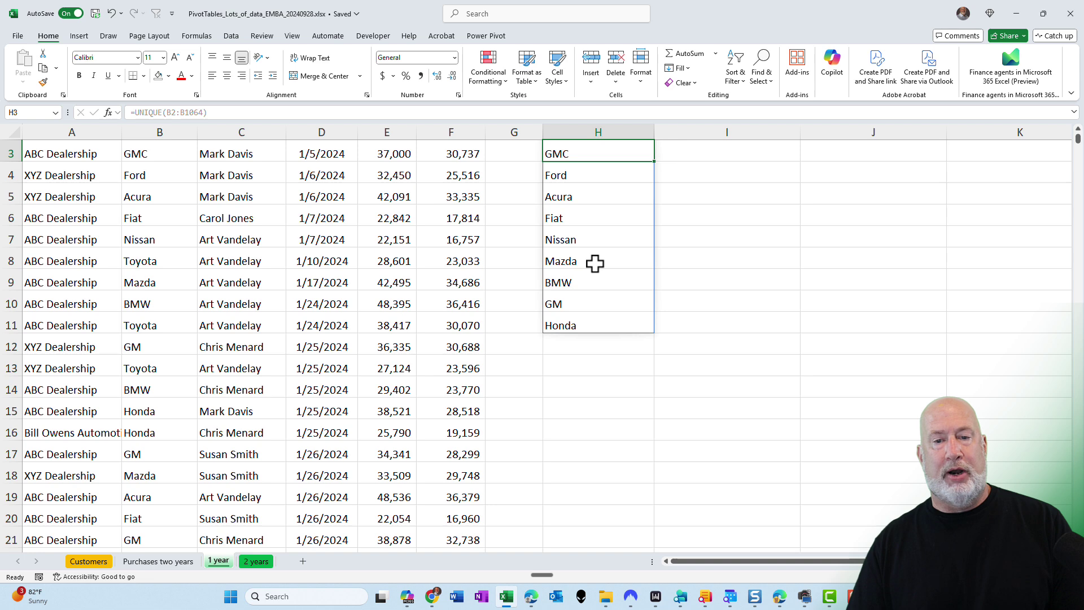
Clear the distinct-brand list from column H
scroll(594, 263, up, 1)
click(586, 168)
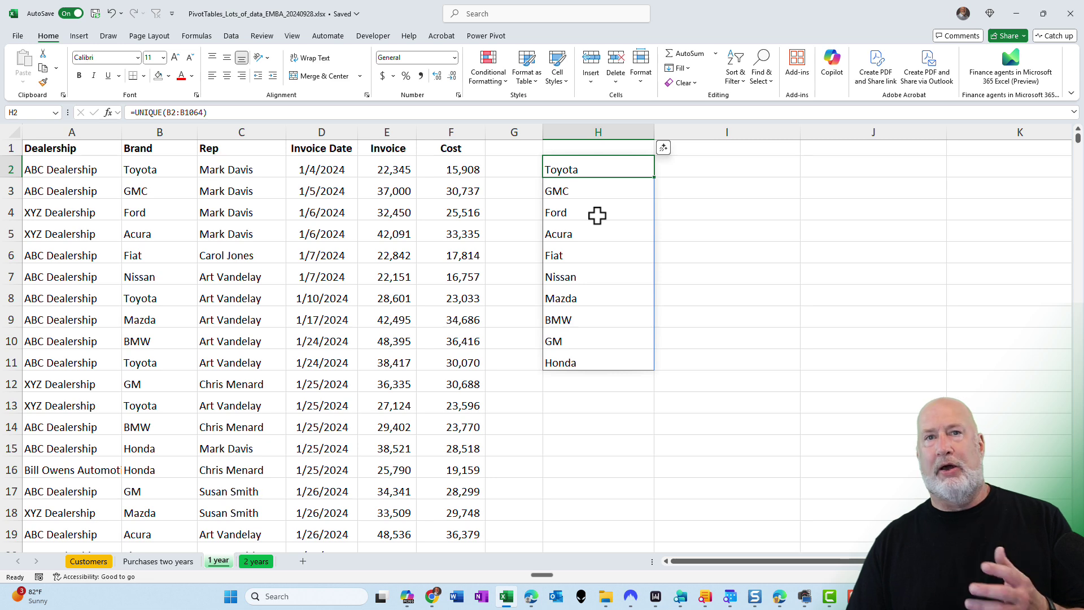
drag(588, 170, 591, 358)
key(Delete)
click(580, 169)
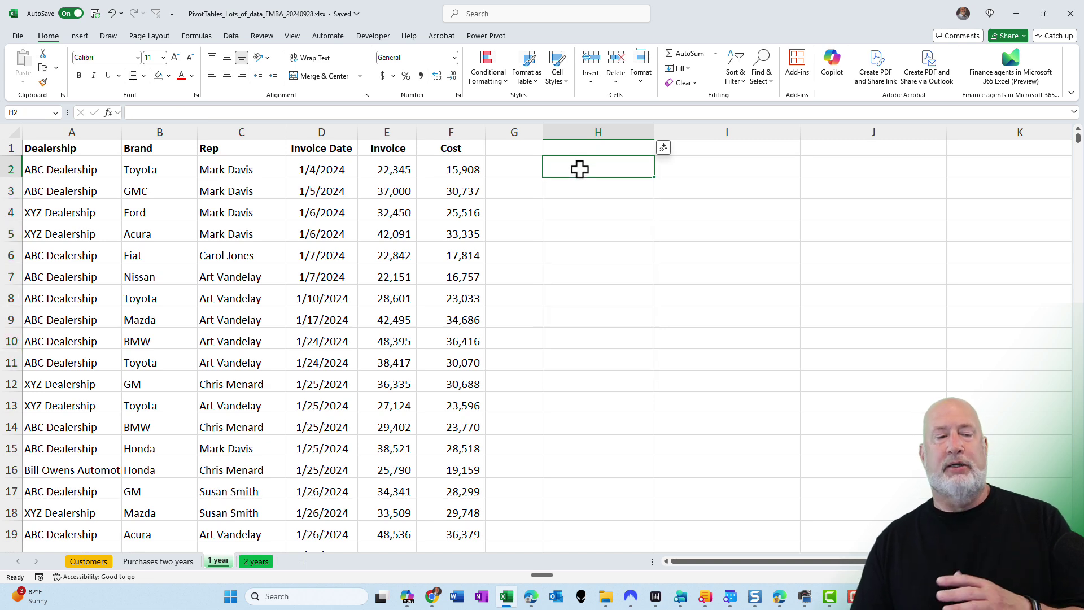
Insert a PivotTable on a new sheet with Brand as rows and Invoice summed
click(156, 169)
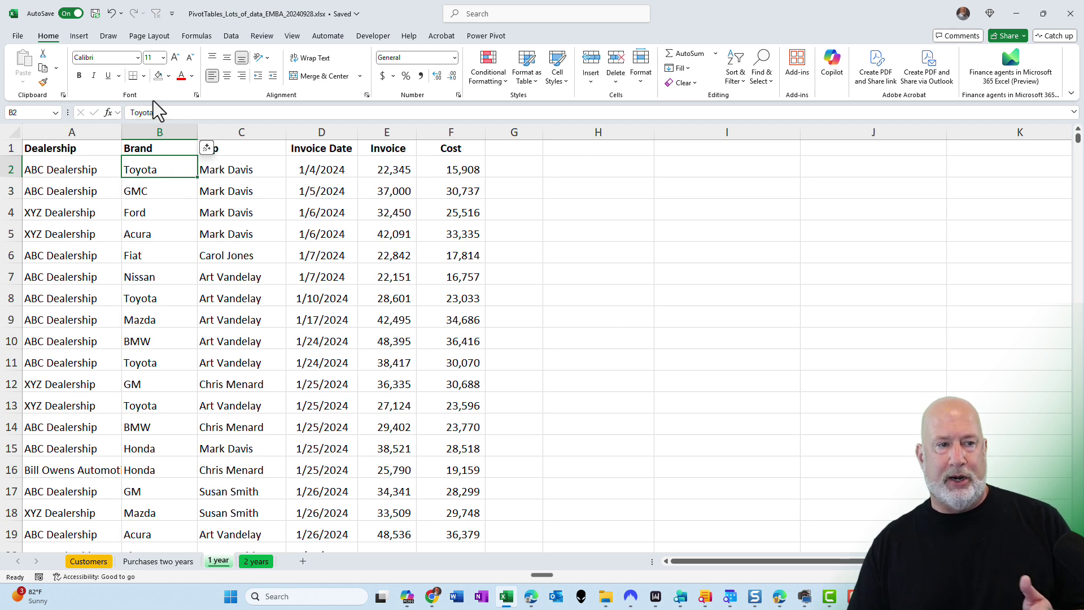
click(79, 36)
click(28, 61)
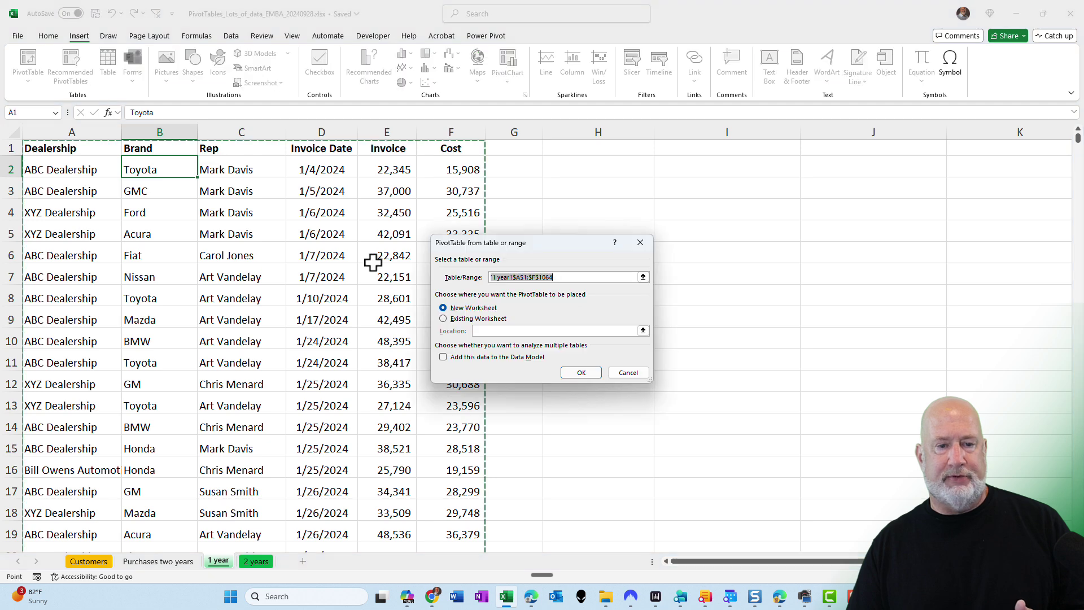
click(594, 374)
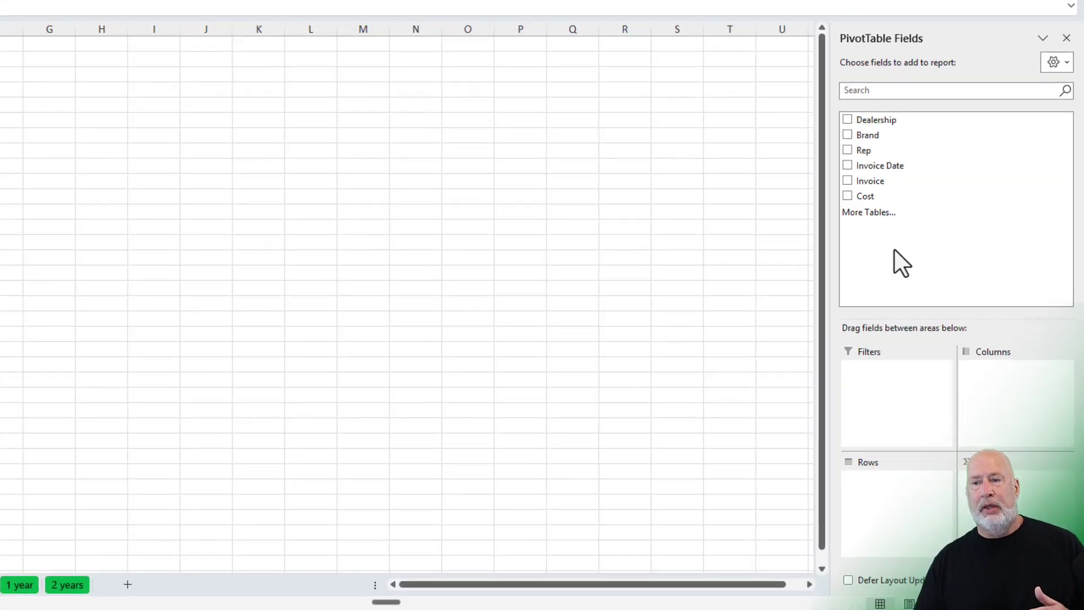
click(842, 126)
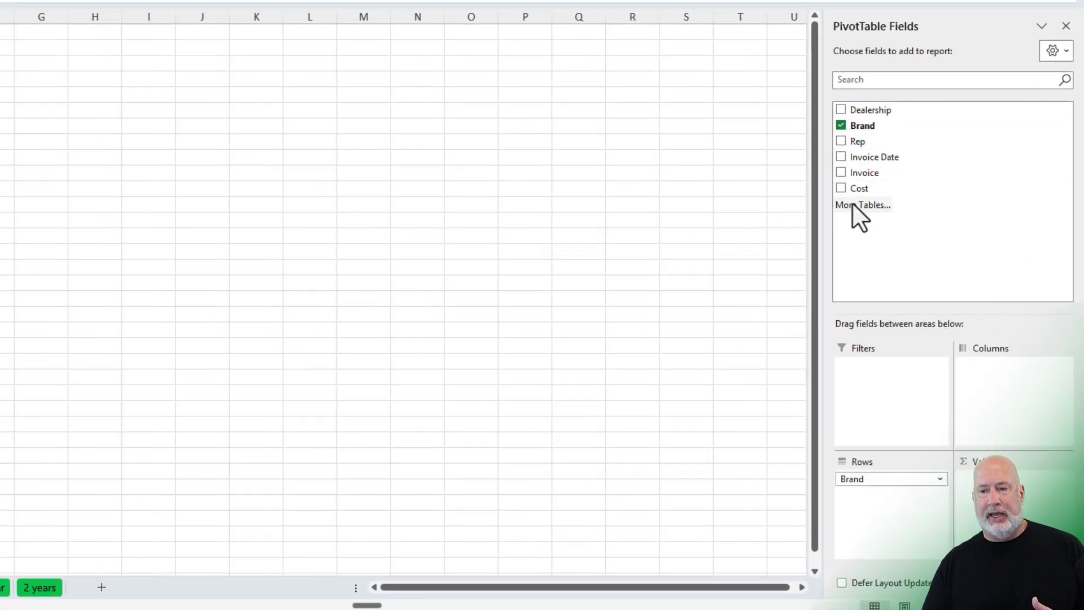
click(841, 173)
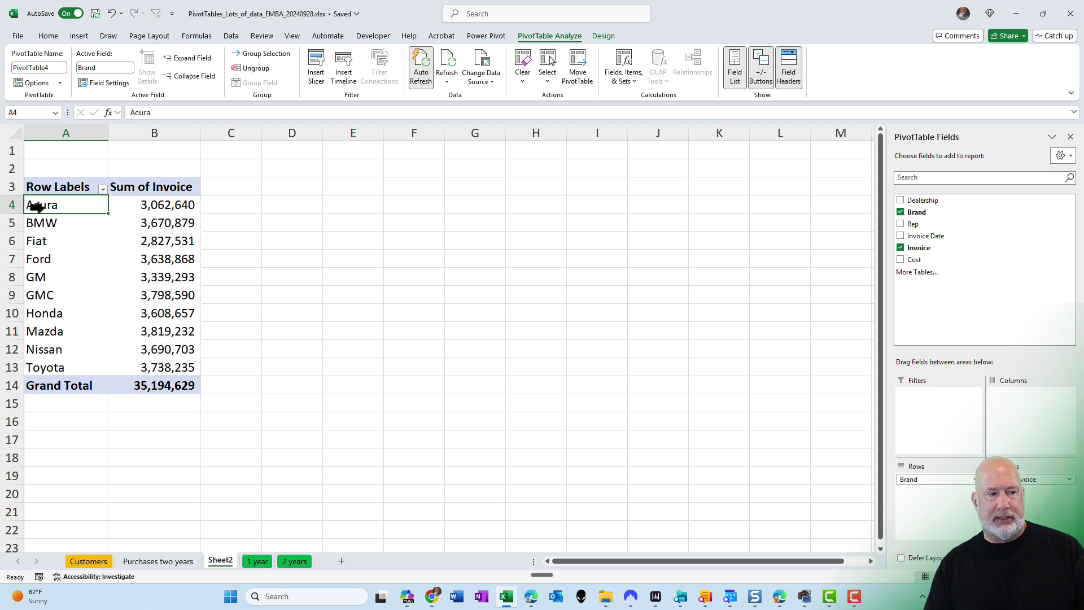
Copy the ten brand labels in A4:A13 of the PivotTable
drag(61, 204, 50, 365)
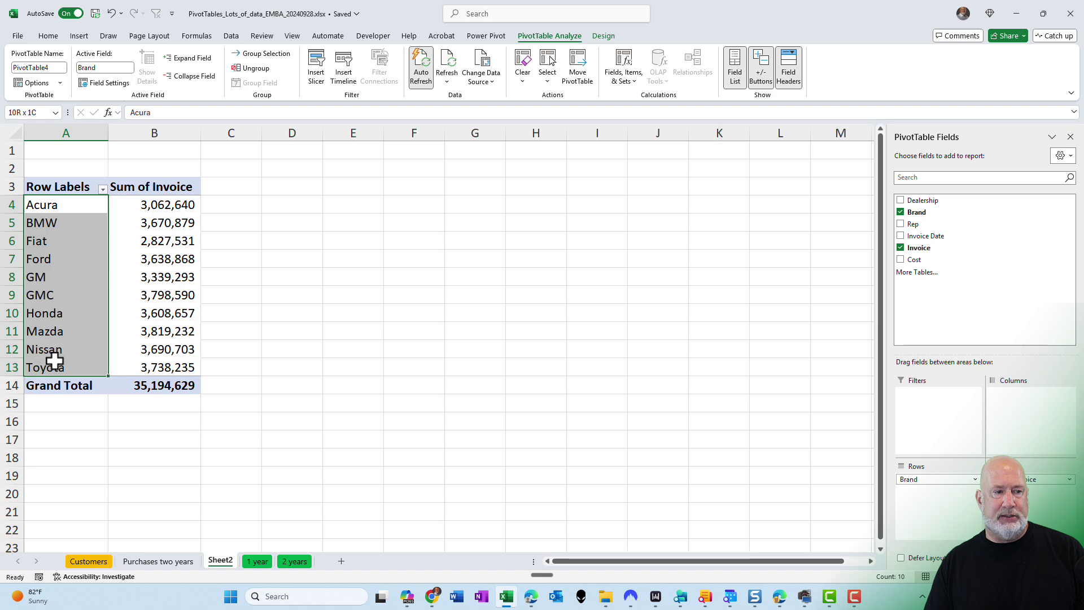
right_click(66, 314)
click(99, 67)
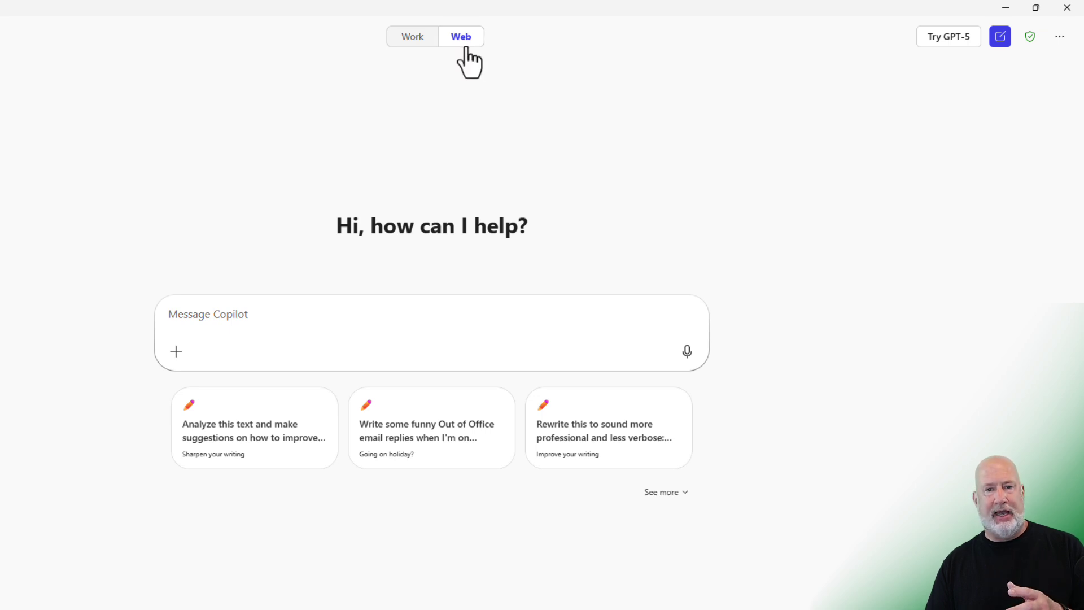
With GPT-5, ask Copilot each pasted brand's country, then request a country-sorted table
click(950, 51)
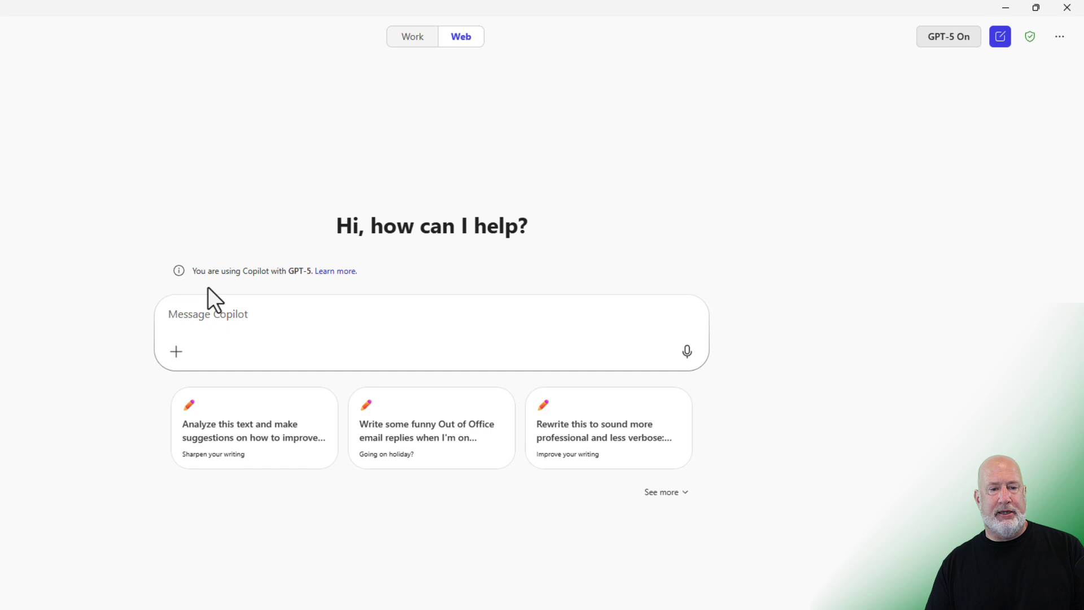
click(239, 315)
text(let me know what countries the)
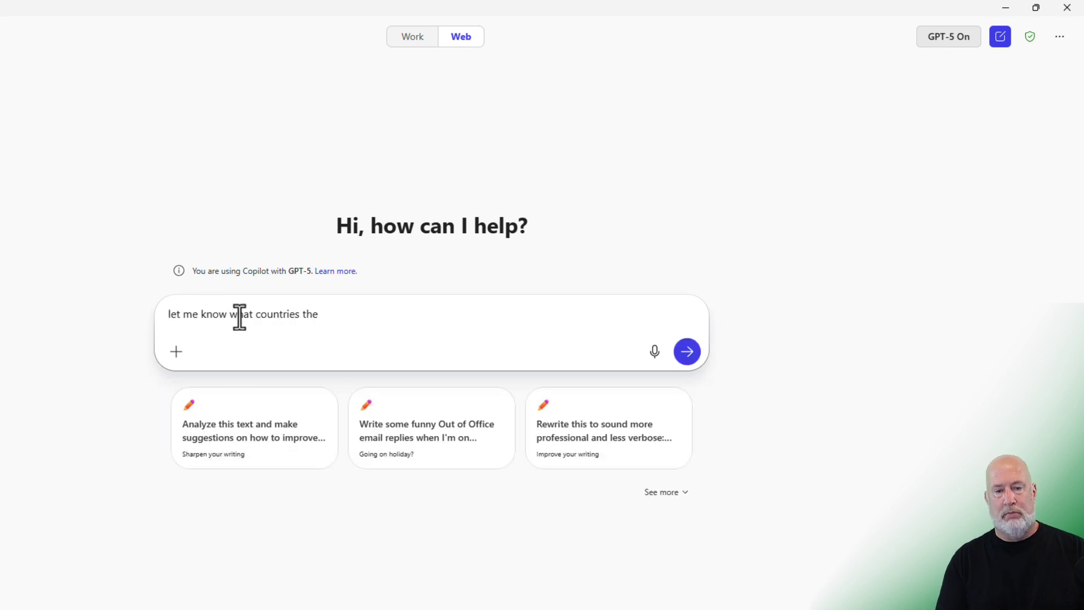
text(se car brands are )
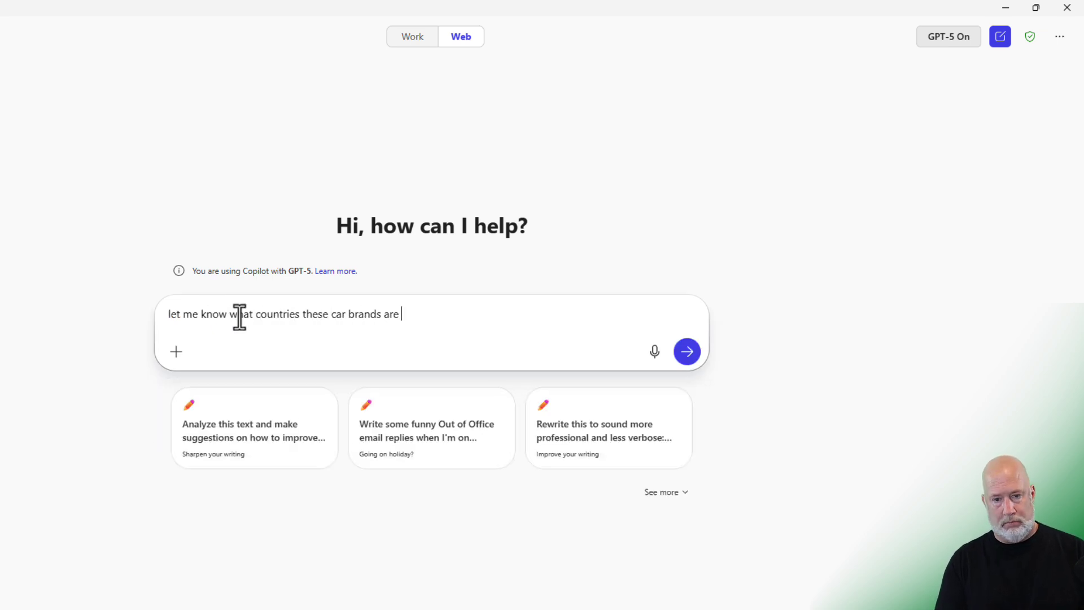
text(in)
key(shift+Return)
key(ctrl+v)
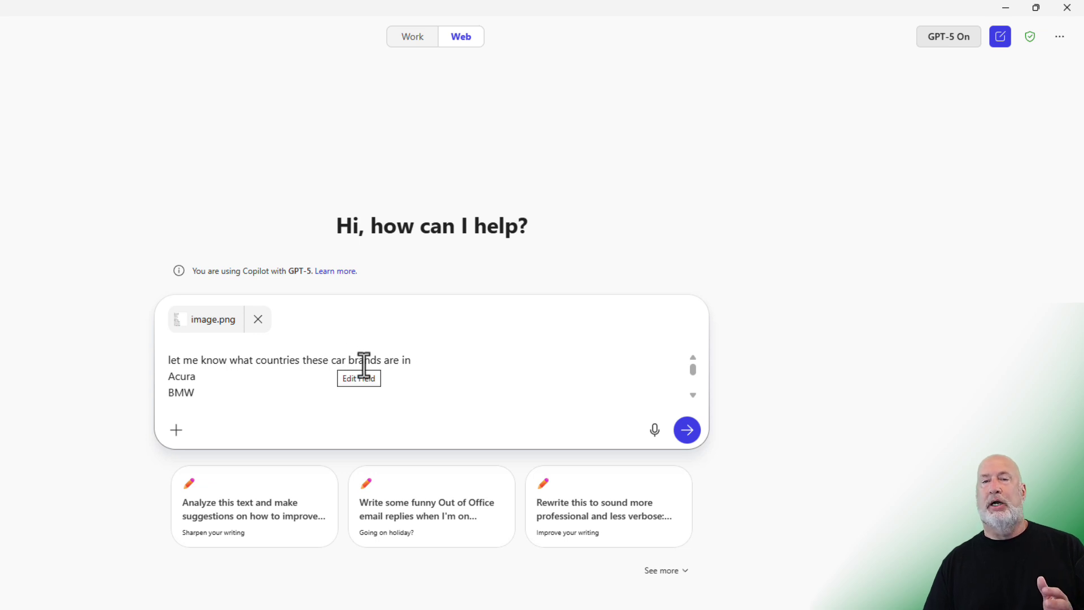
click(686, 436)
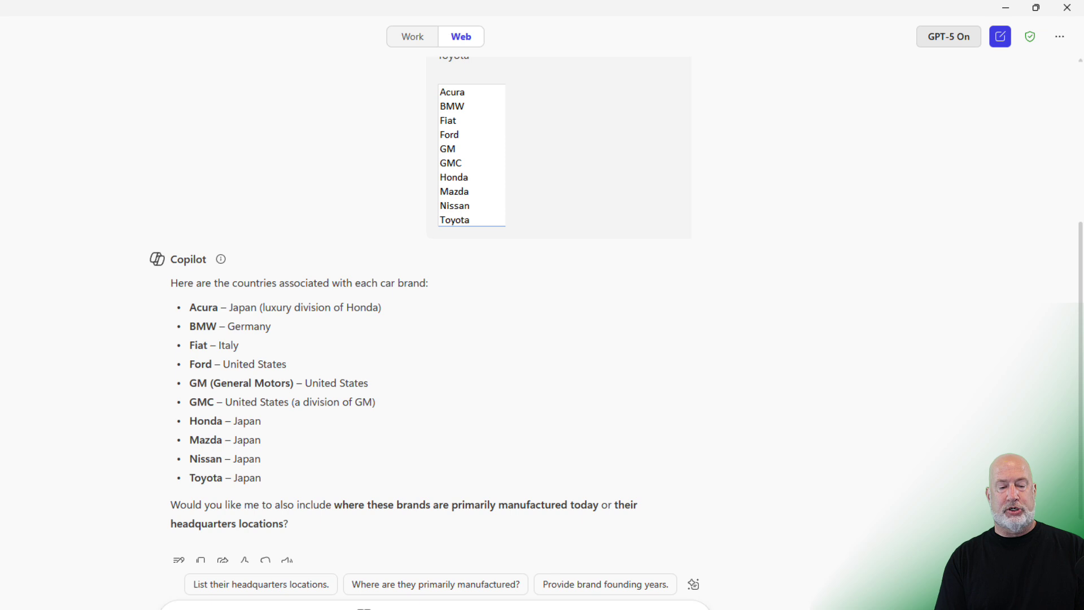
key(Return)
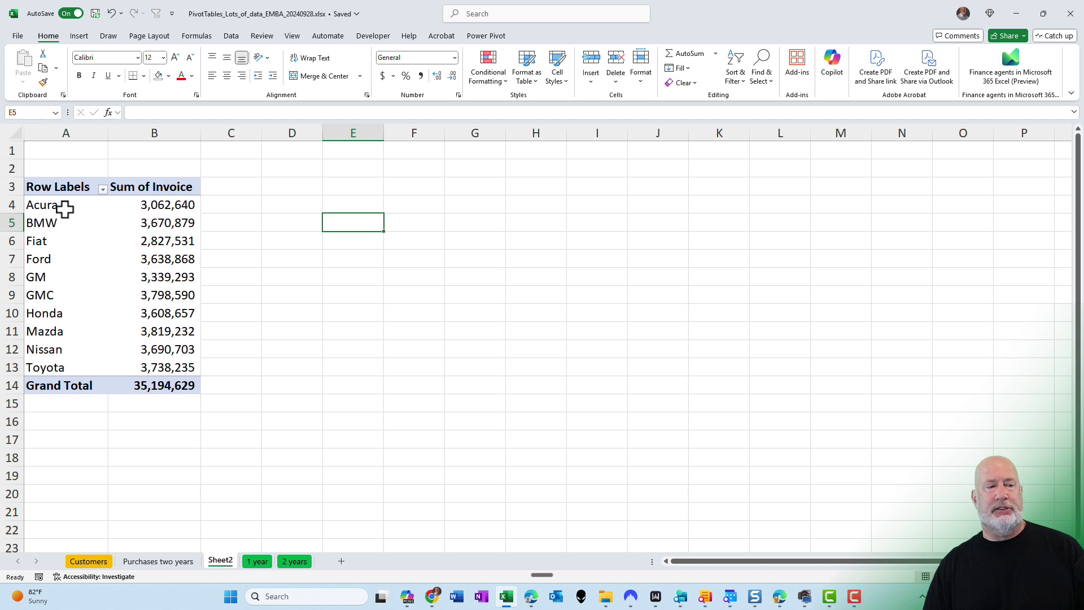
Group Acura, Honda, Mazda, Nissan and Toyota in the PivotTable
click(64, 209)
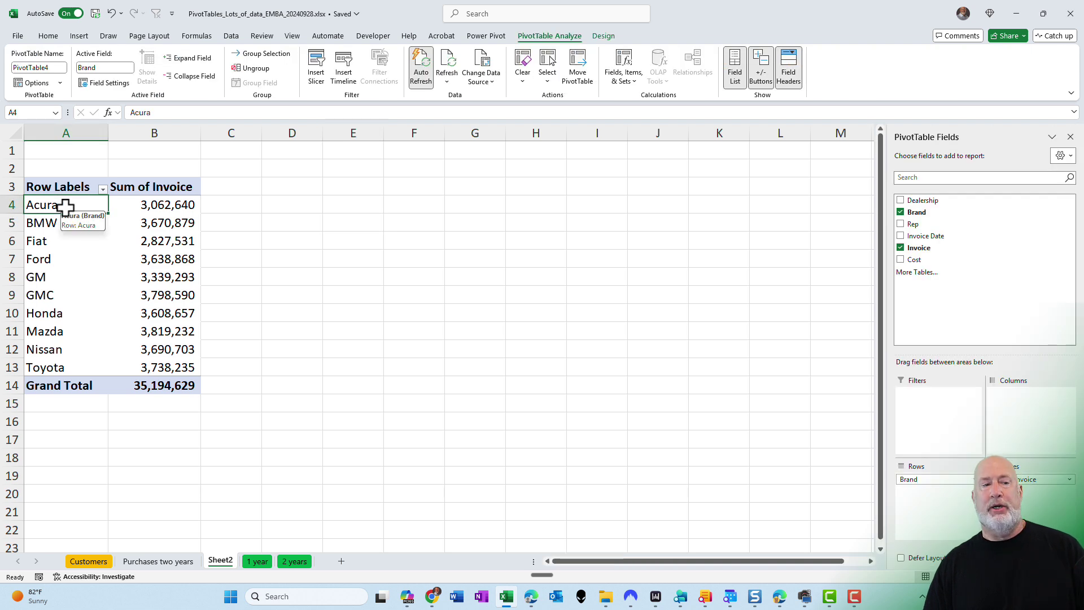
ctrl+click(57, 313)
ctrl+click(61, 331)
ctrl+click(61, 352)
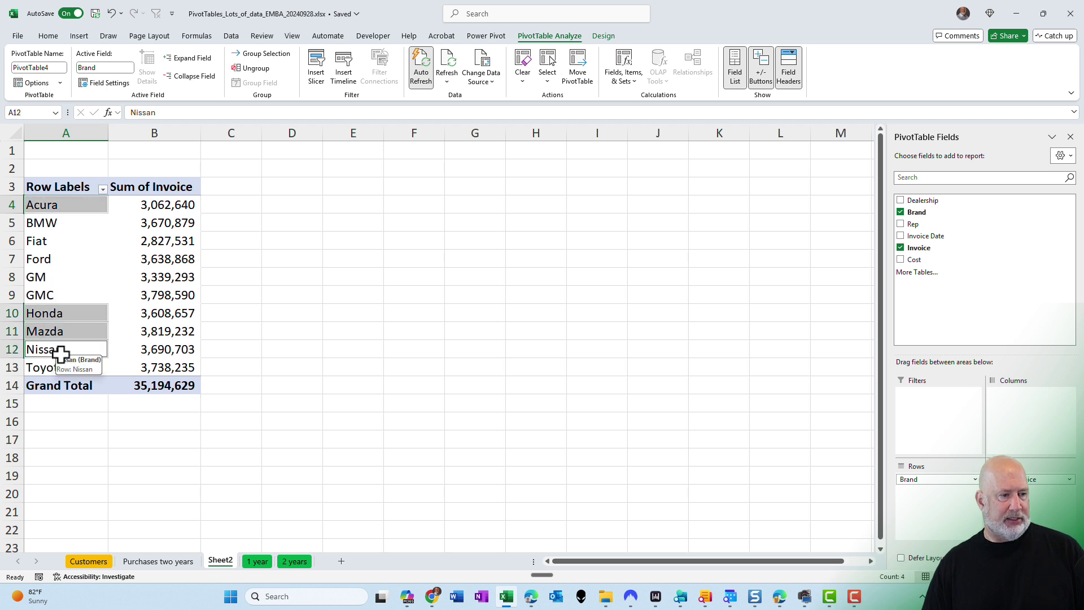
ctrl+click(61, 368)
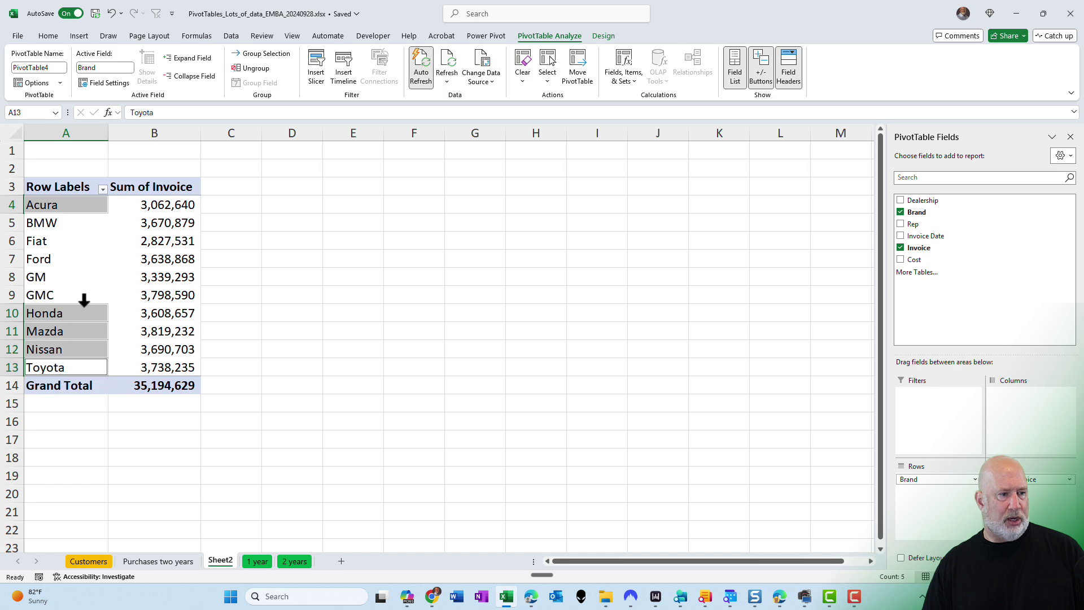
right_click(83, 205)
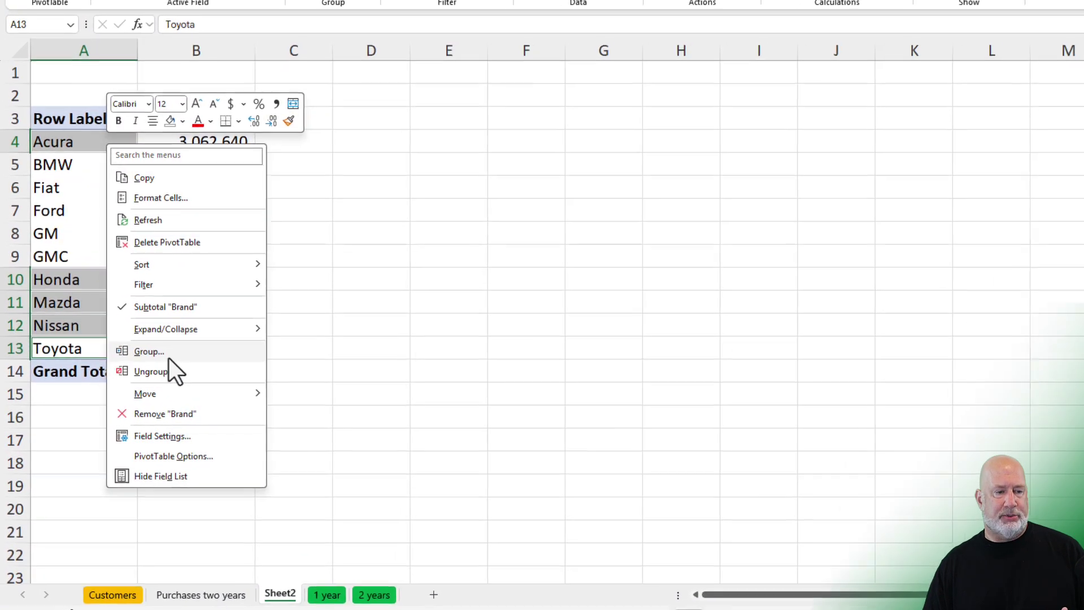
click(174, 354)
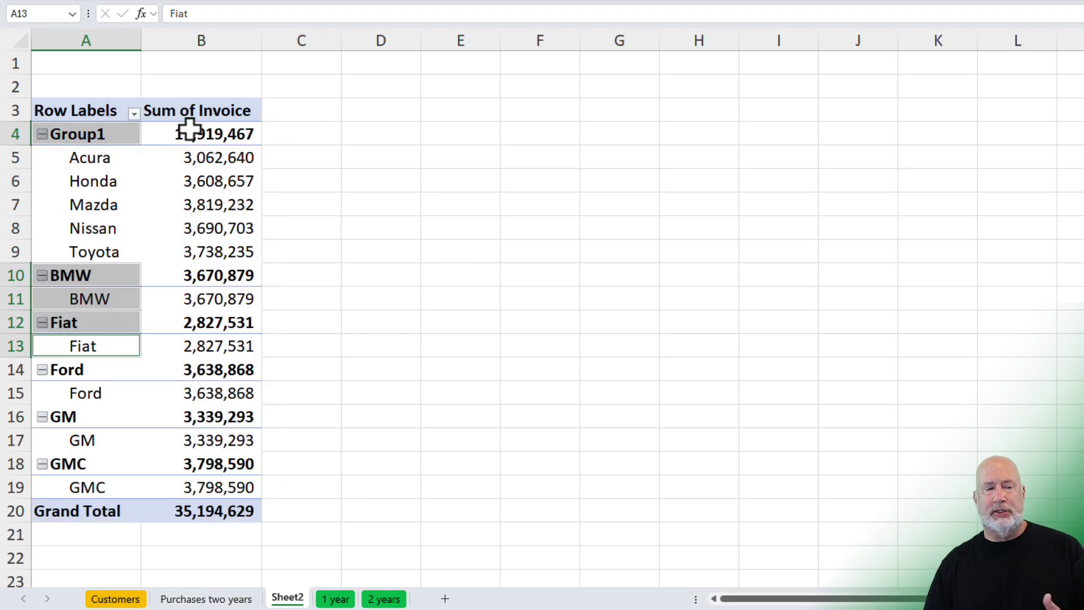
Rename the groups to Japan, Germany (BMW) and Italy (Fiat)
click(121, 134)
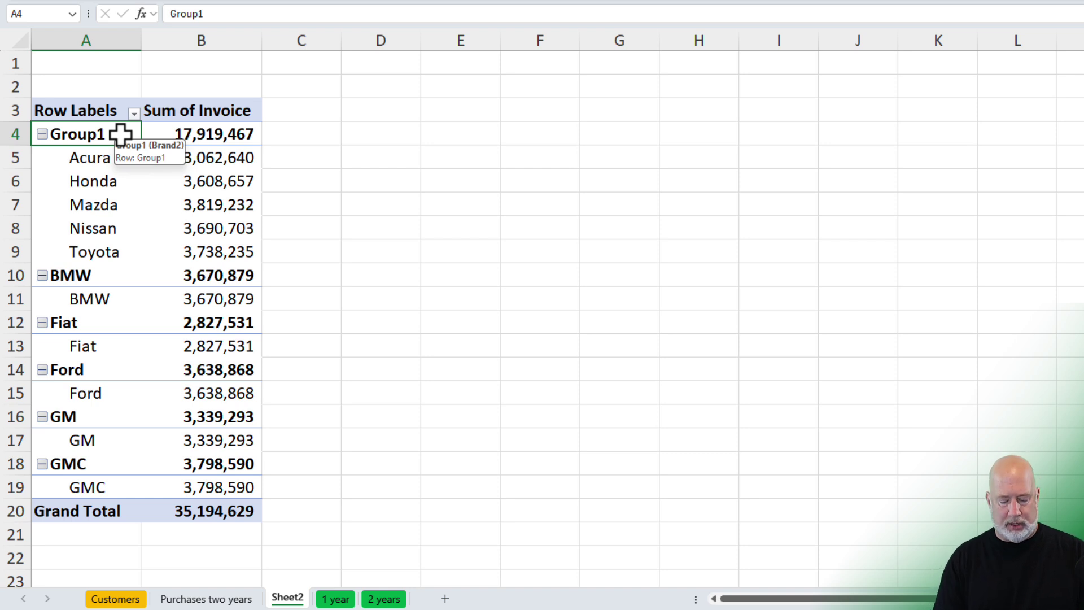
text(Honda)
key(Return)
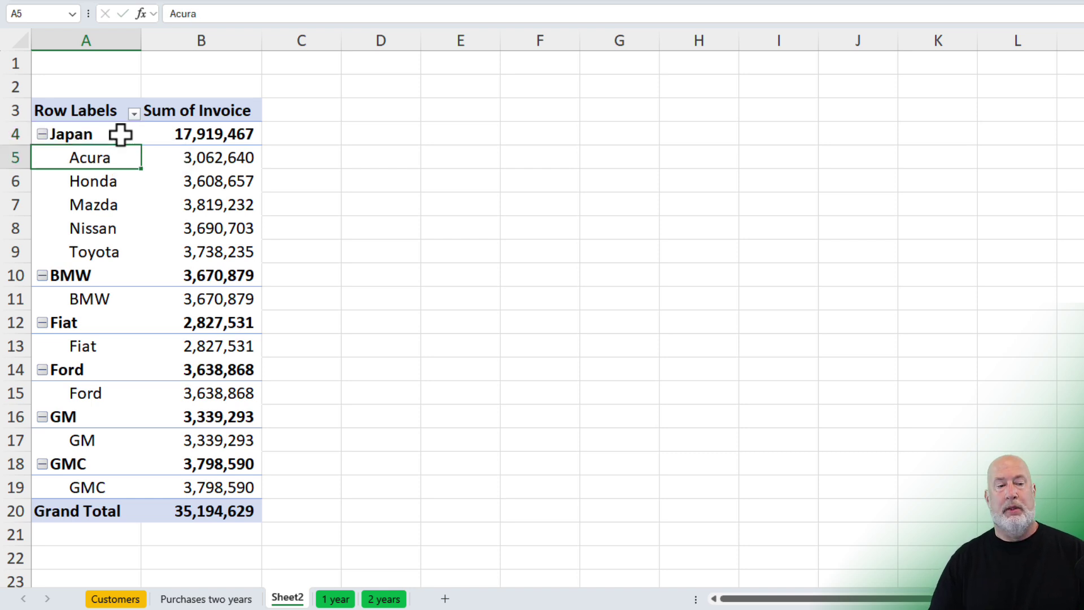
click(100, 275)
text(G)
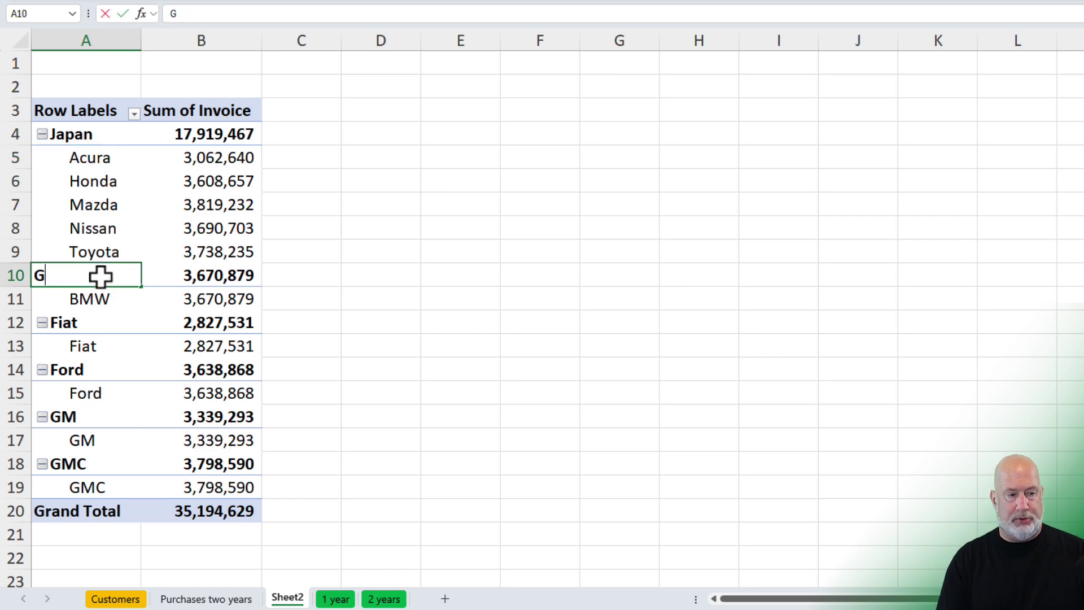
text(ermany)
key(Return)
key(Return)
text(Italy)
key(Return)
key(Return)
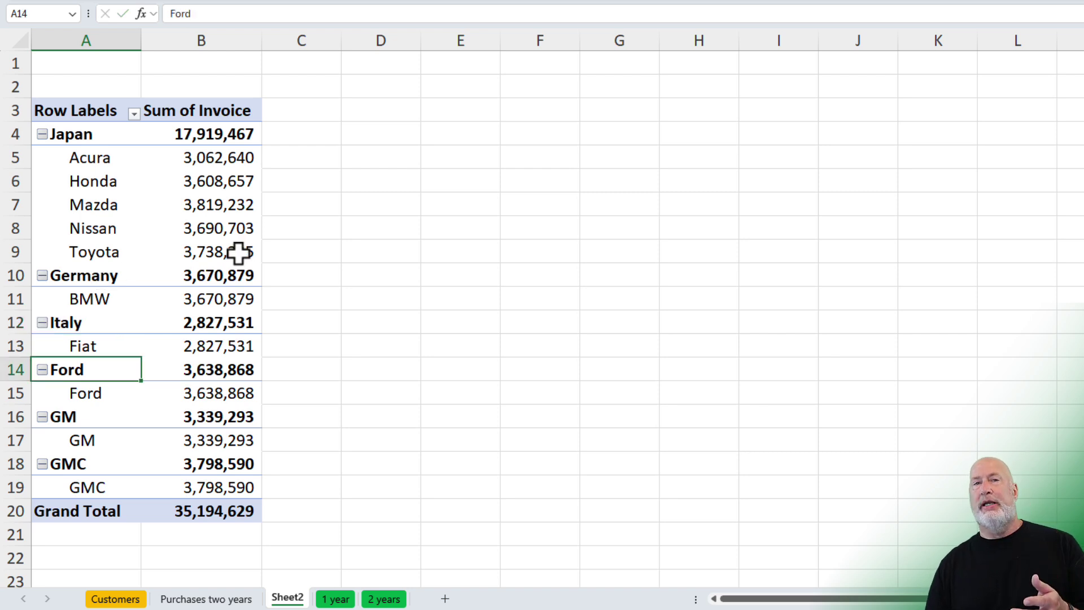
Group Ford, GM and GMC and rename the Group2 label to USA
click(99, 395)
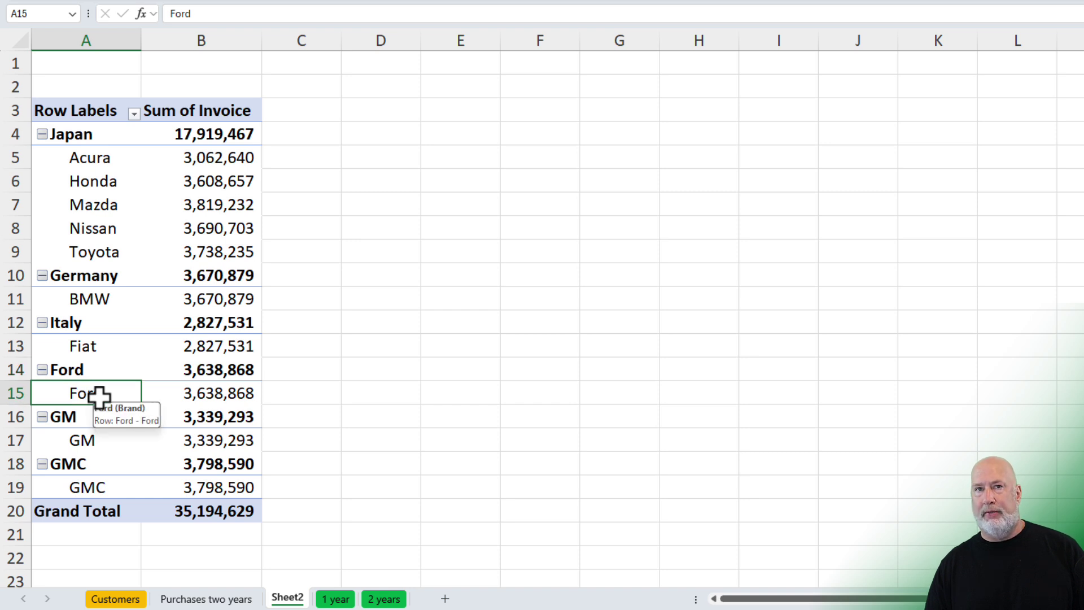
ctrl+click(82, 443)
ctrl+click(100, 491)
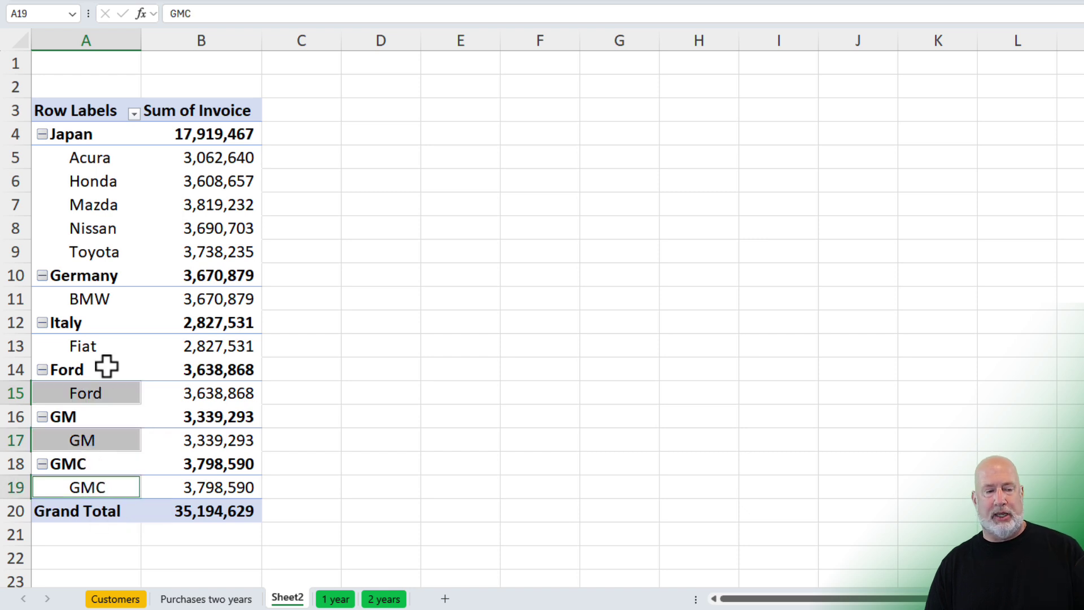
right_click(107, 394)
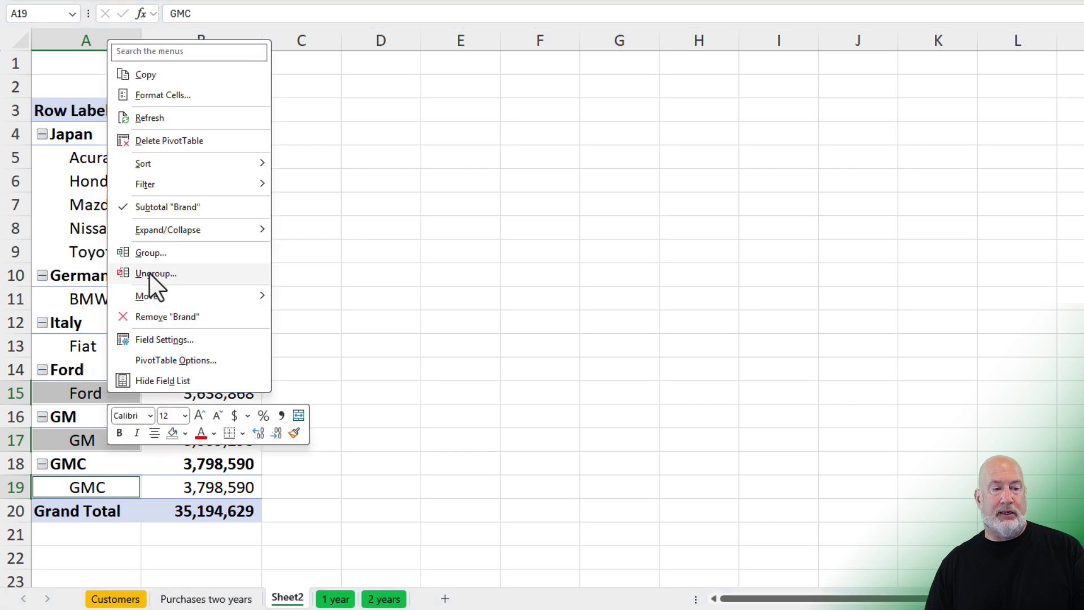
click(158, 256)
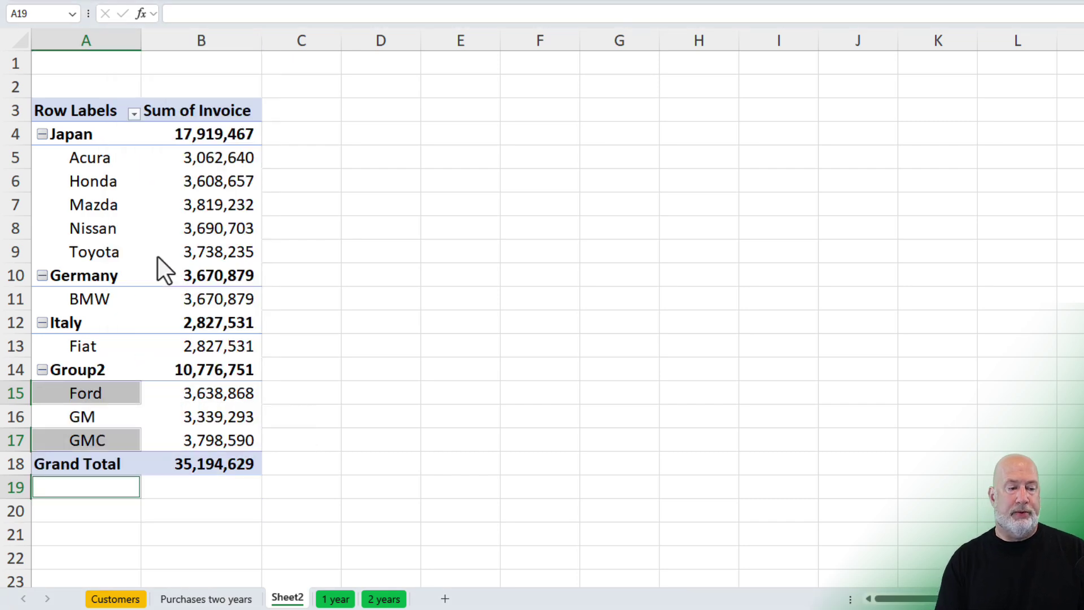
click(120, 374)
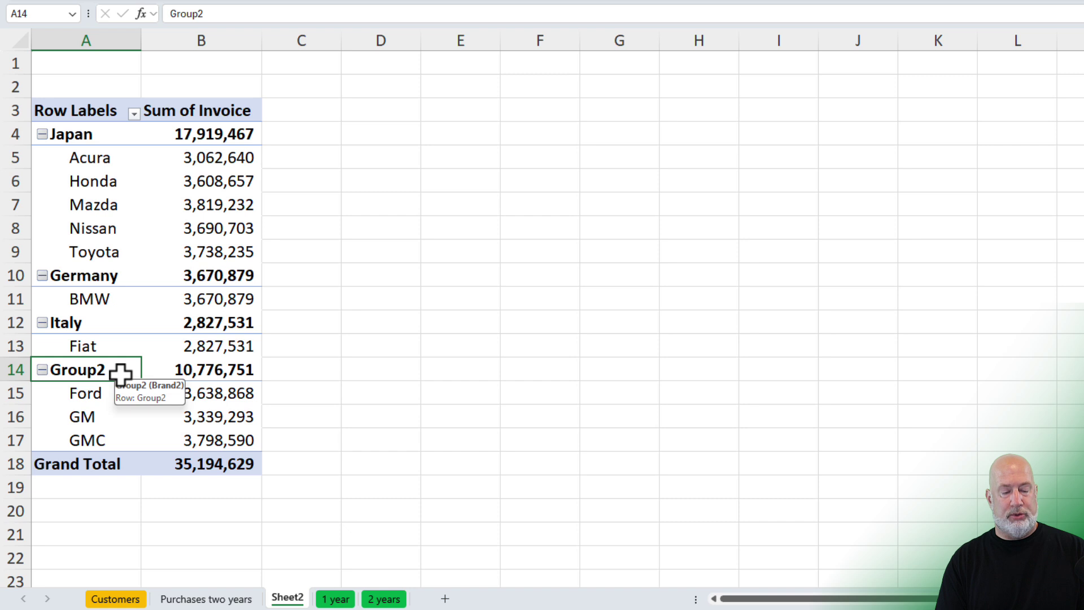
text(USA)
key(Return)
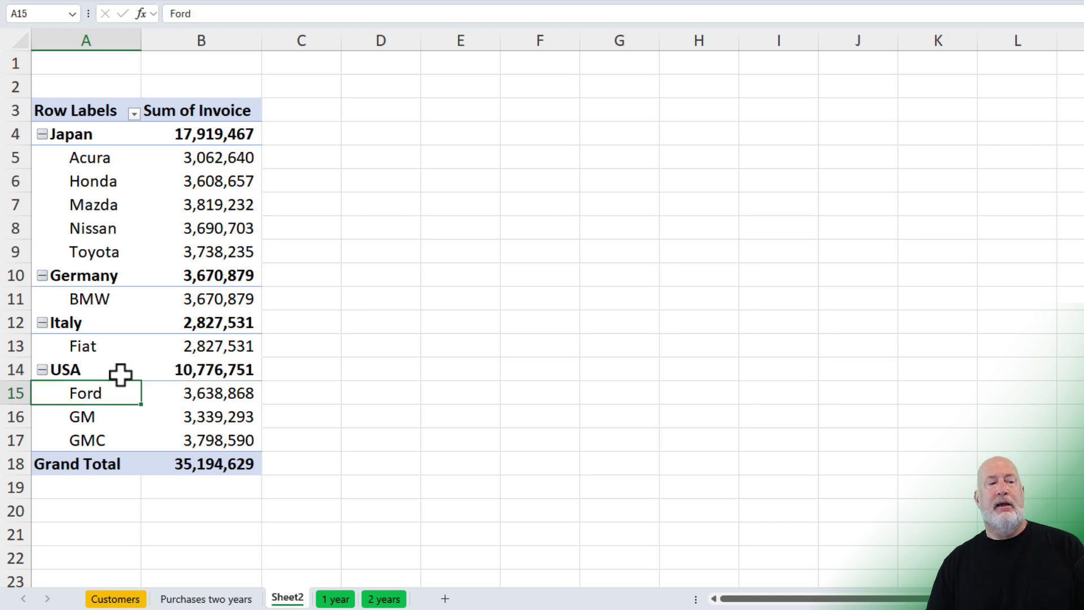
click(129, 210)
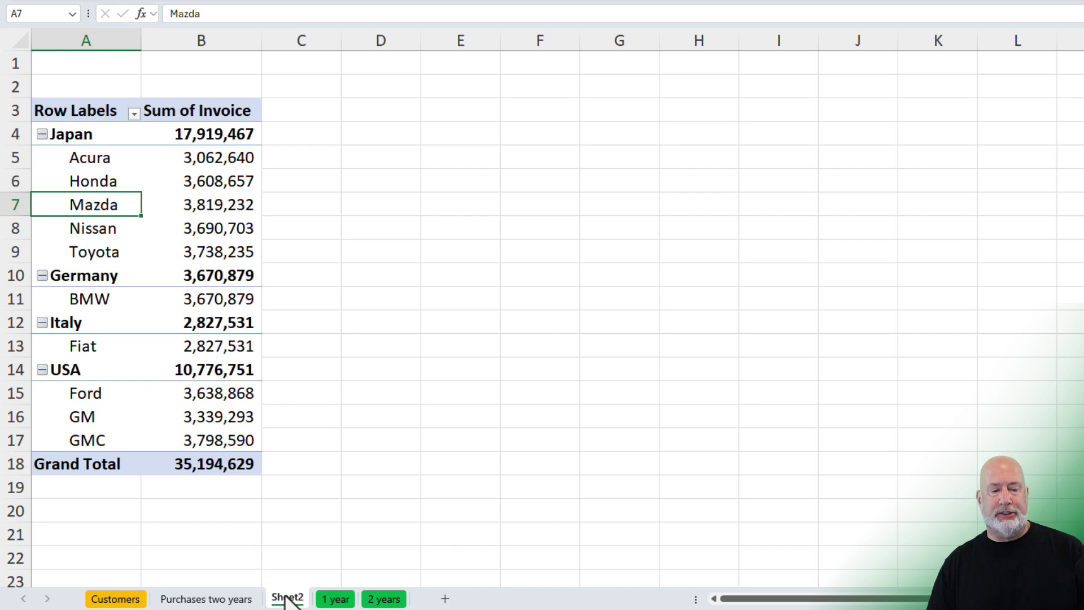
click(335, 599)
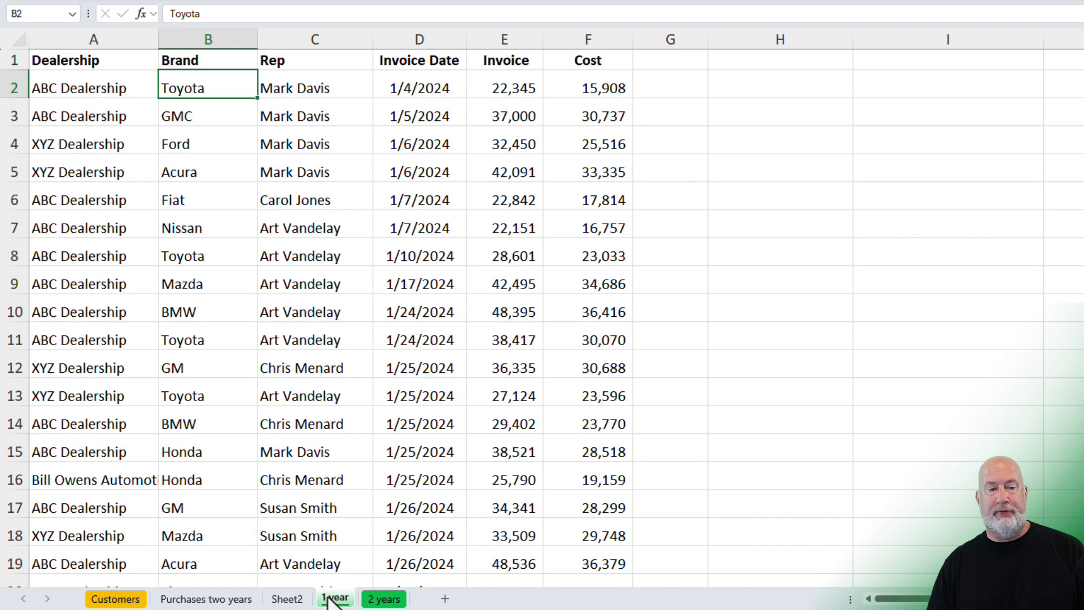
click(337, 173)
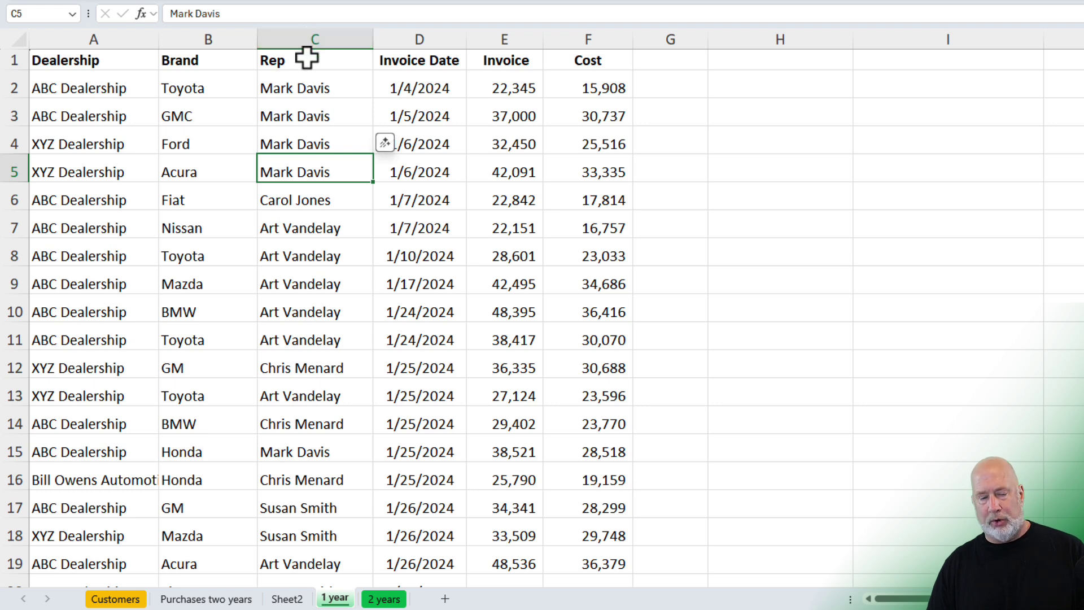
click(288, 600)
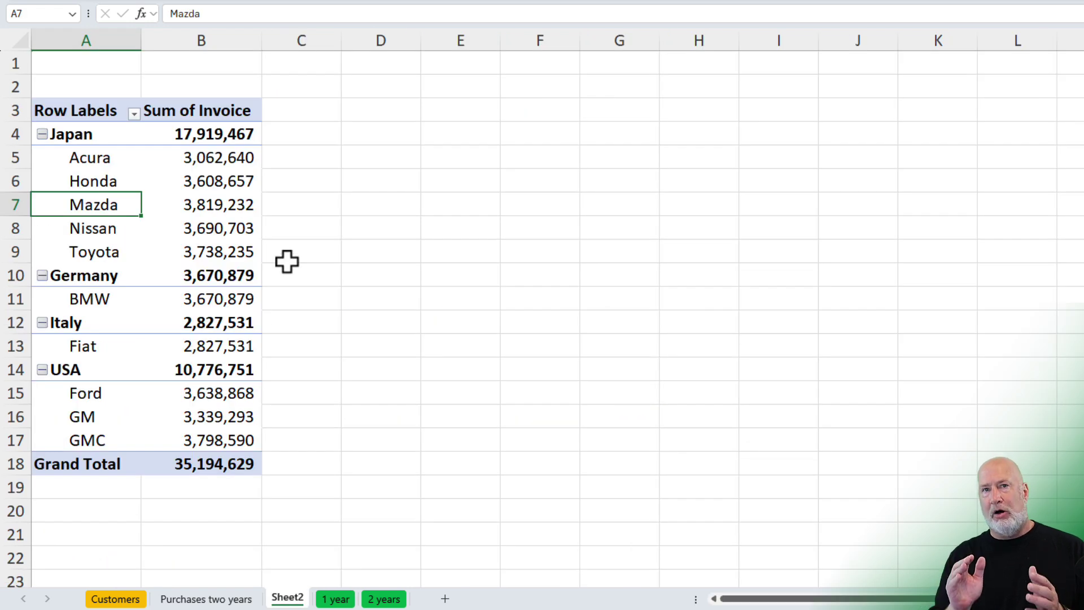